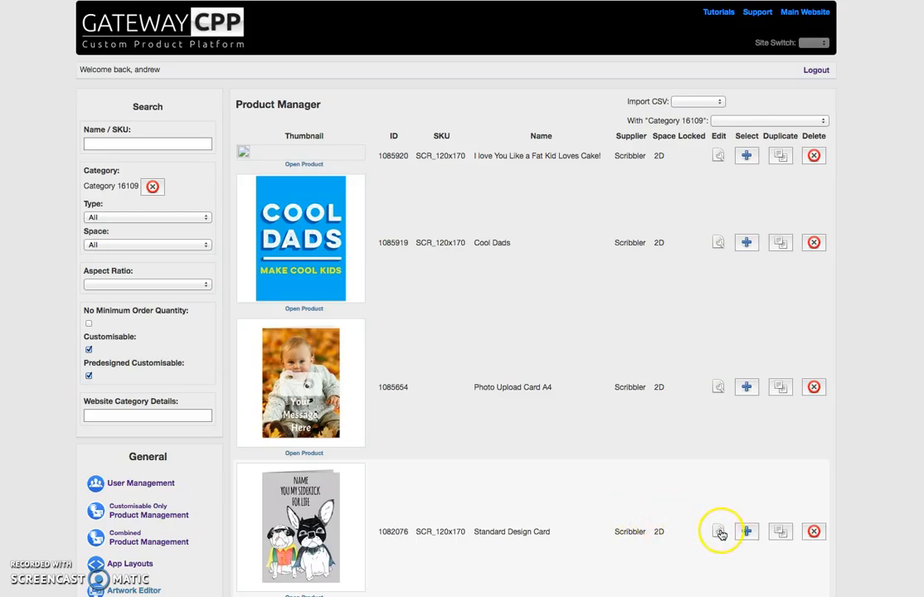
Step: Open the Standard Design Card for editing, view its 2D views and open its Front print area
{"action": "left_click", "coordinate": [721, 534]}
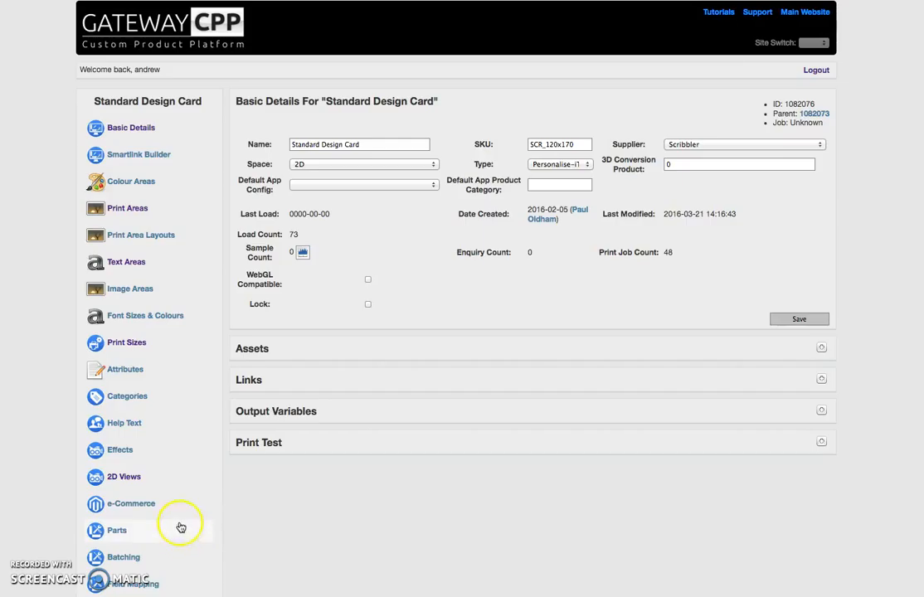
{"action": "left_click", "coordinate": [140, 477]}
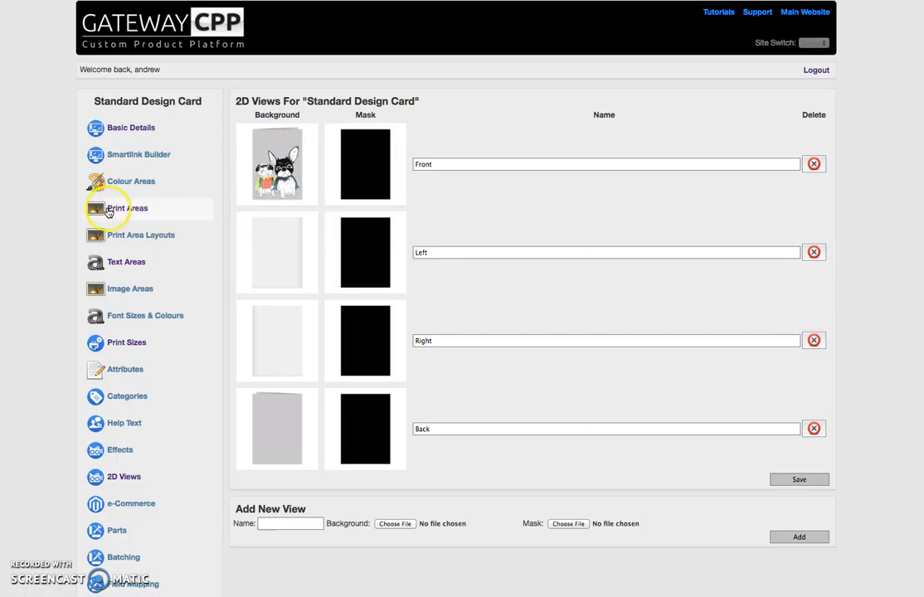
{"action": "left_click", "coordinate": [136, 286]}
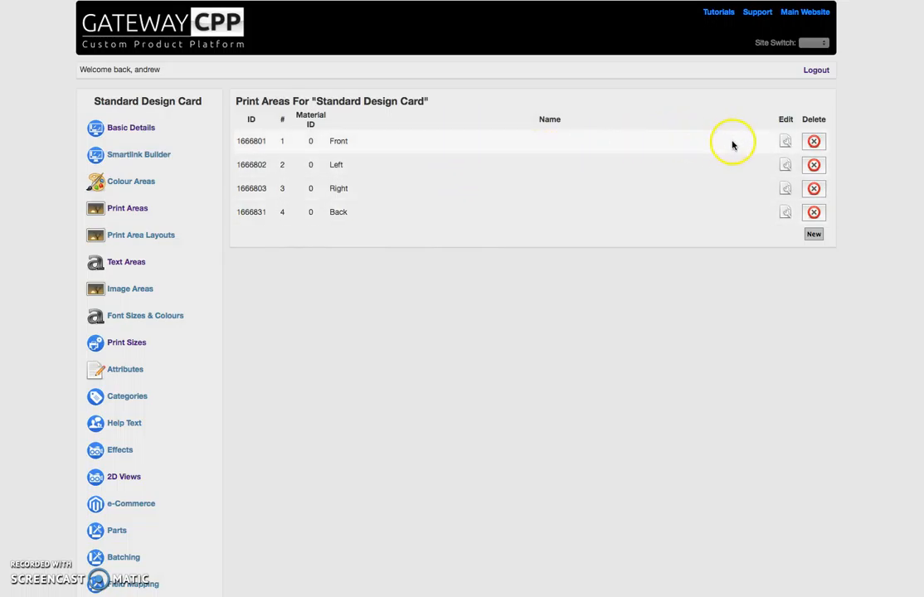
{"action": "left_click", "coordinate": [786, 142]}
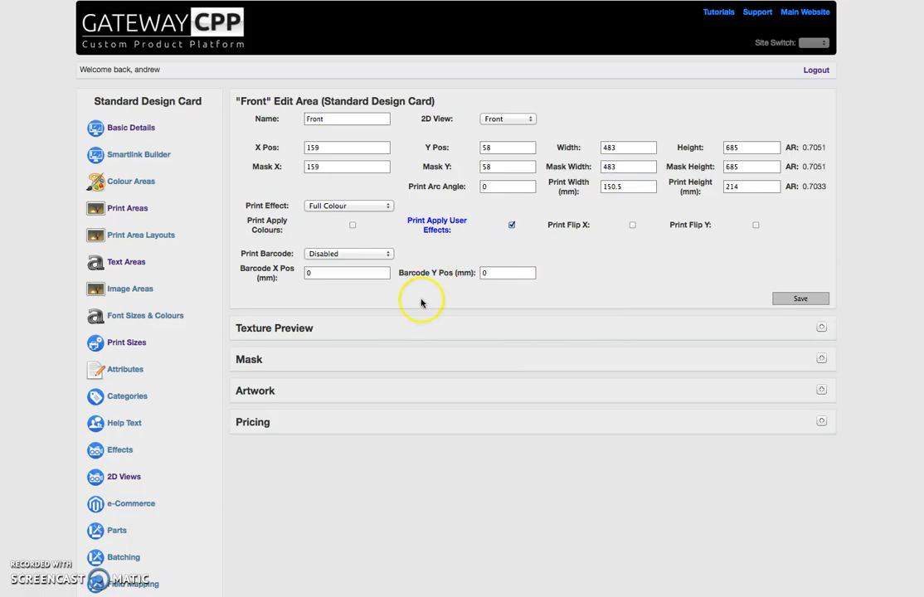
Step: Show the Front area's texture preview and move the edit area to about X 156, Y 76 and the mask to about X 164, Y 68
{"action": "left_click", "coordinate": [370, 330]}
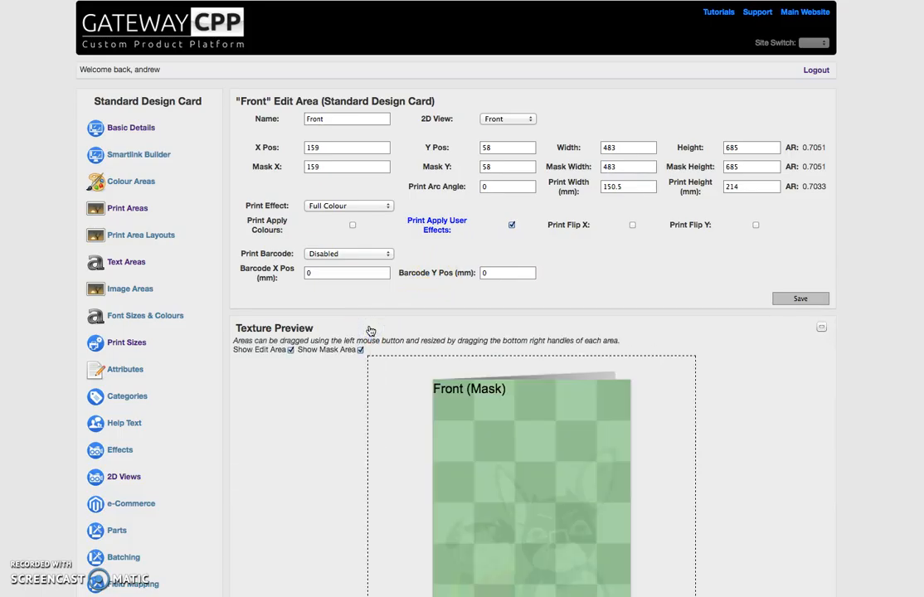
{"action": "scroll", "coordinate": [804, 431], "scroll_direction": "down", "scroll_amount": 3}
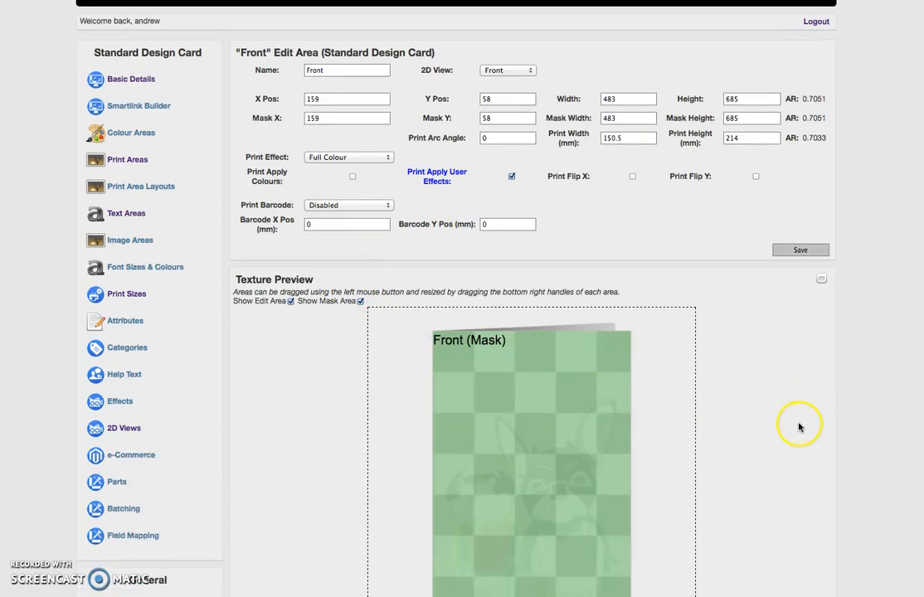
{"action": "left_click_drag", "start_coordinate": [537, 388], "coordinate": [739, 395]}
{"action": "mouse_move", "coordinate": [495, 370]}
{"action": "left_mouse_down"}
{"action": "mouse_move", "coordinate": [308, 369]}
{"action": "mouse_move", "coordinate": [508, 372]}
{"action": "left_mouse_up"}
{"action": "left_click_drag", "start_coordinate": [655, 366], "coordinate": [463, 367]}
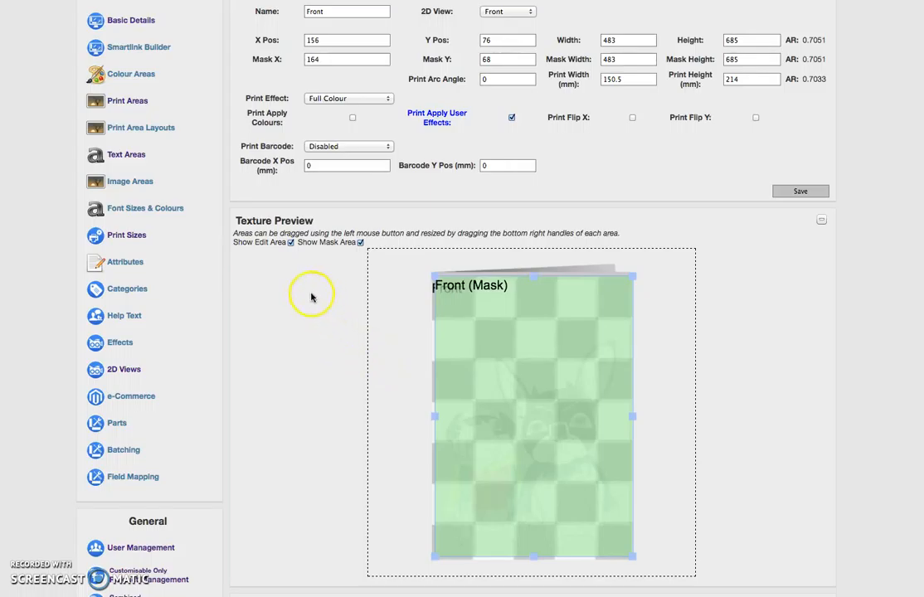
Step: Open the card's Name text area and move its text slightly down in the texture preview, to about X 377, Y 122 px
{"action": "left_click", "coordinate": [124, 156]}
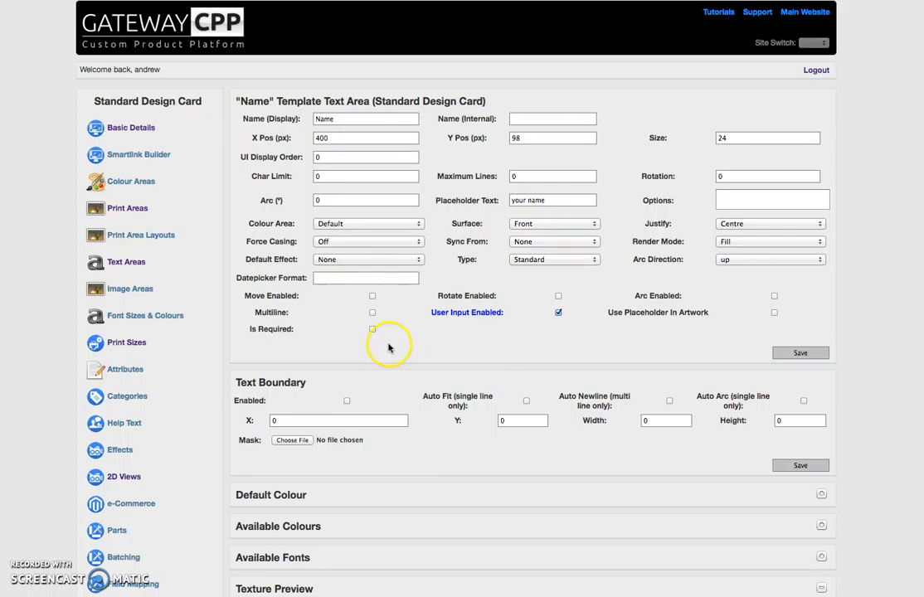
{"action": "scroll", "coordinate": [398, 456], "scroll_direction": "down", "scroll_amount": 2}
{"action": "scroll", "coordinate": [395, 451], "scroll_direction": "down", "scroll_amount": 1}
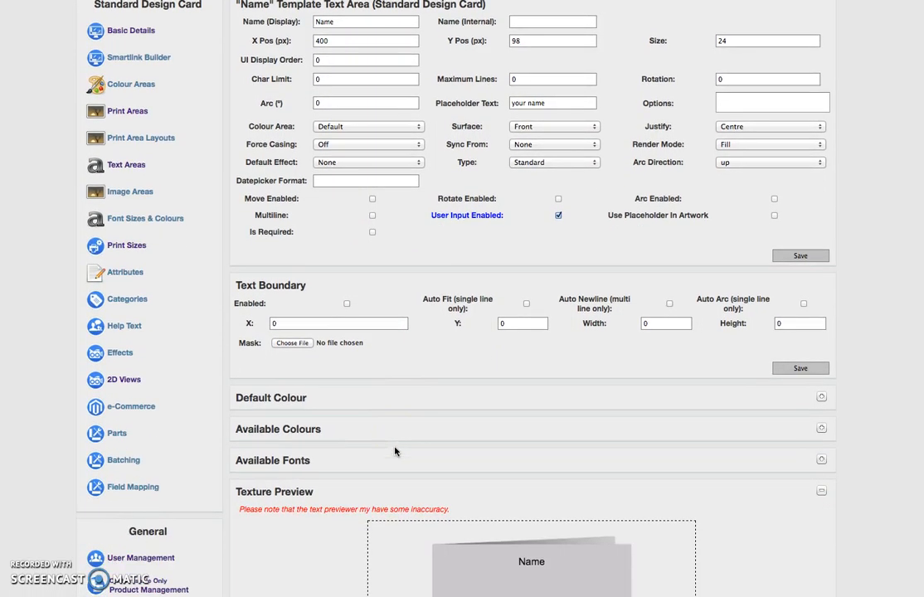
{"action": "scroll", "coordinate": [425, 465], "scroll_direction": "down", "scroll_amount": 6}
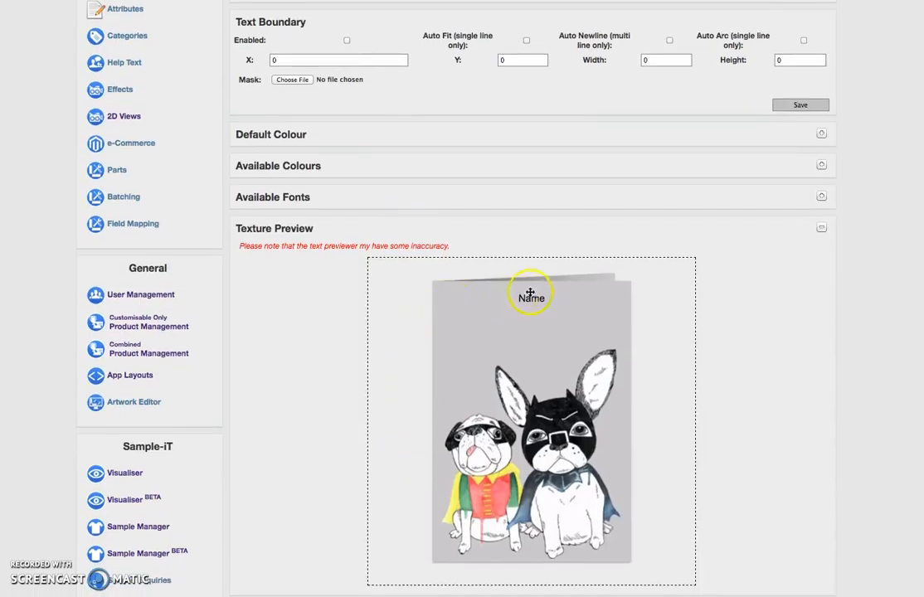
{"action": "mouse_move", "coordinate": [532, 298]}
{"action": "left_mouse_down"}
{"action": "mouse_move", "coordinate": [485, 305]}
{"action": "mouse_move", "coordinate": [495, 330]}
{"action": "mouse_move", "coordinate": [480, 309]}
{"action": "mouse_move", "coordinate": [506, 299]}
{"action": "mouse_move", "coordinate": [465, 301]}
{"action": "mouse_move", "coordinate": [531, 306]}
{"action": "left_mouse_up"}
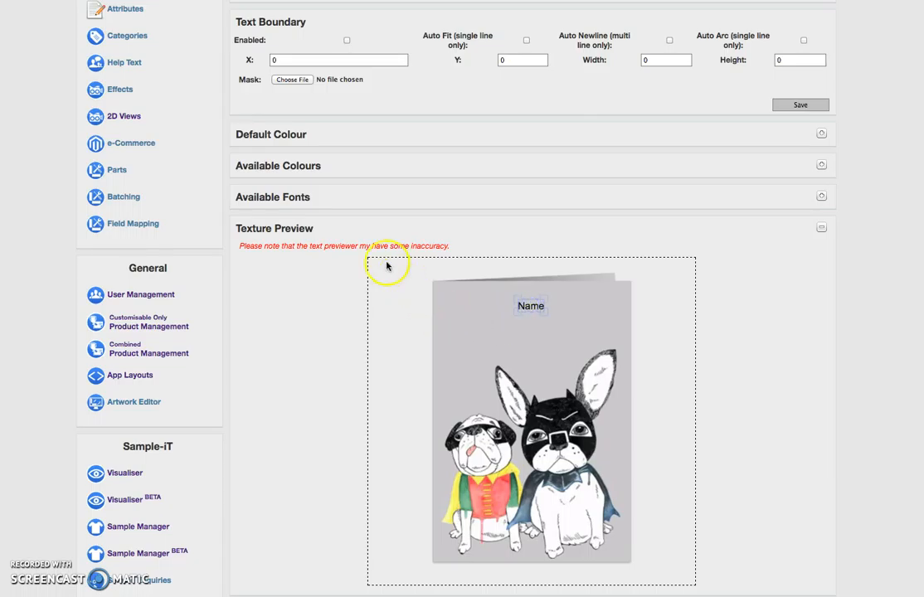
Step: Examine the fonts available for the Name text area, and collapse the font list and the texture preview
{"action": "left_click", "coordinate": [294, 198]}
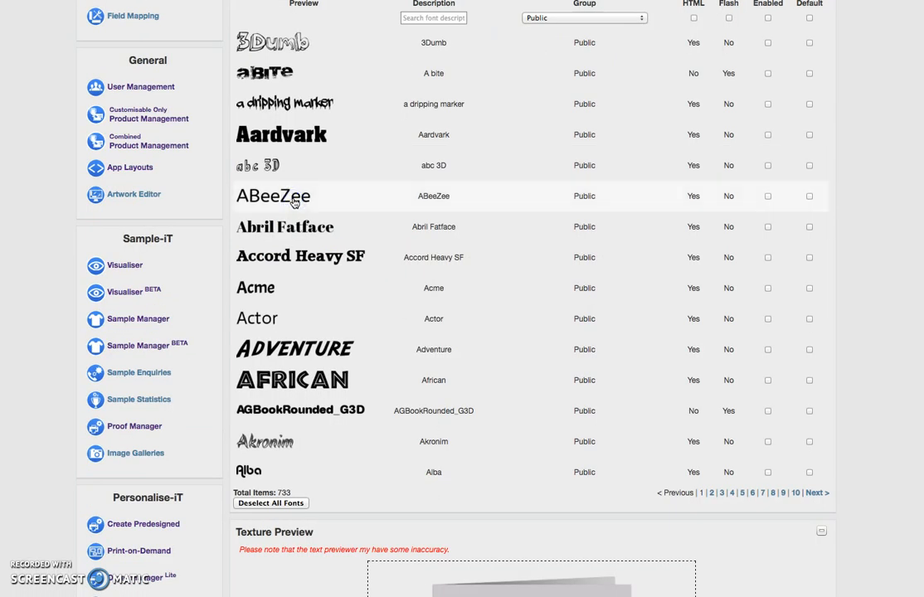
{"action": "left_click", "coordinate": [301, 534]}
{"action": "scroll", "coordinate": [490, 332], "scroll_direction": "up", "scroll_amount": 2}
{"action": "scroll", "coordinate": [514, 294], "scroll_direction": "up", "scroll_amount": 1}
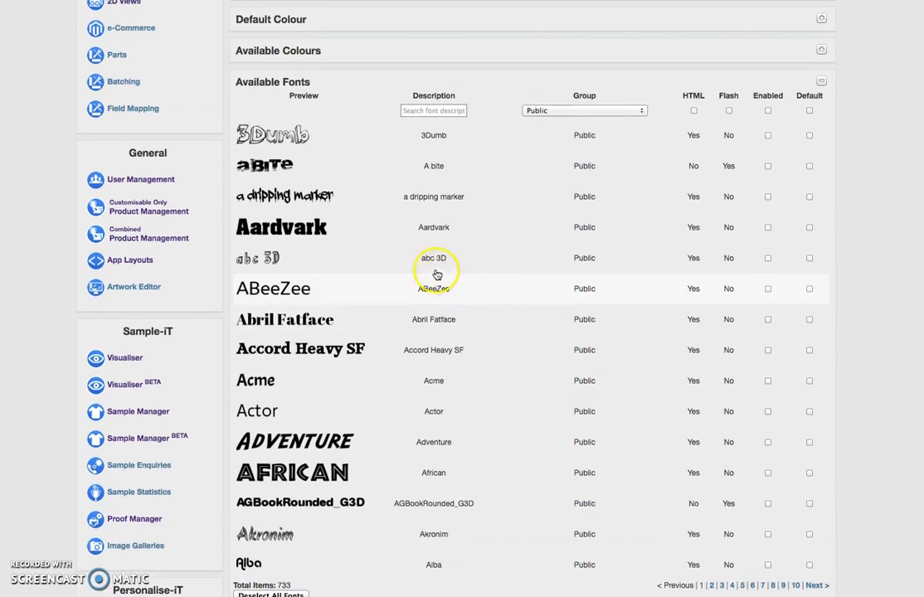
{"action": "left_click", "coordinate": [822, 81]}
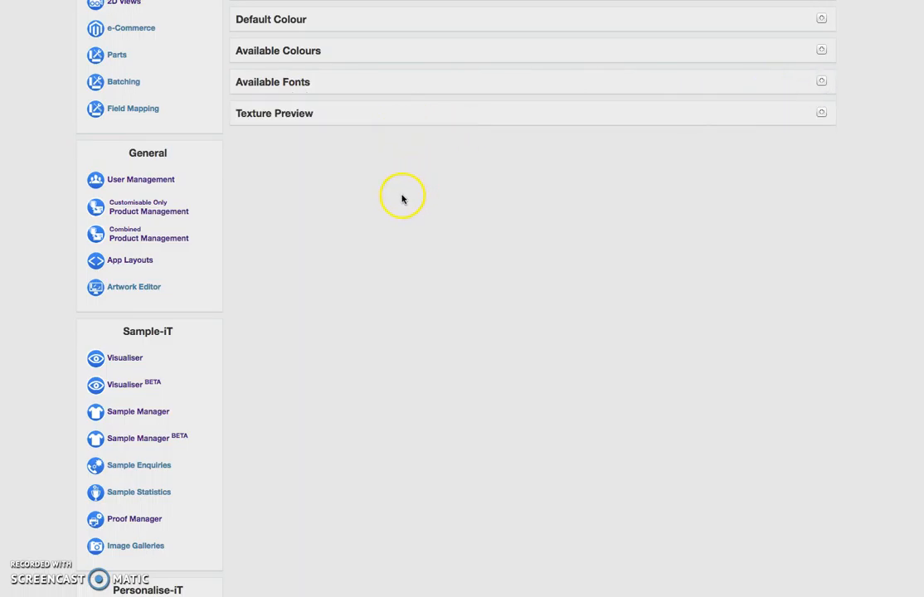
{"action": "scroll", "coordinate": [402, 199], "scroll_direction": "down", "scroll_amount": 3}
{"action": "scroll", "coordinate": [403, 199], "scroll_direction": "up", "scroll_amount": 6}
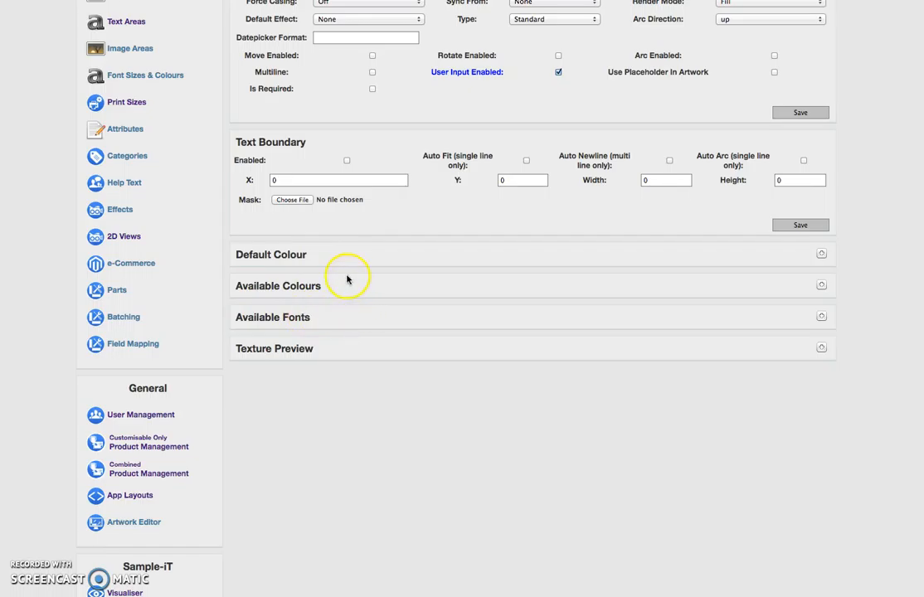
{"action": "scroll", "coordinate": [346, 280], "scroll_direction": "up", "scroll_amount": 3}
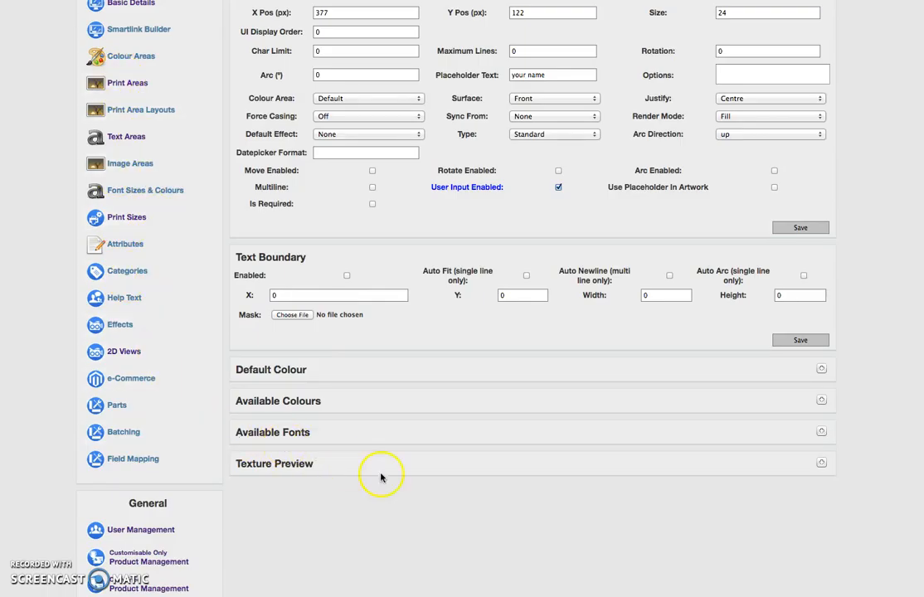
Step: View the card's template image areas and add an empty print size entry
{"action": "left_click", "coordinate": [126, 165]}
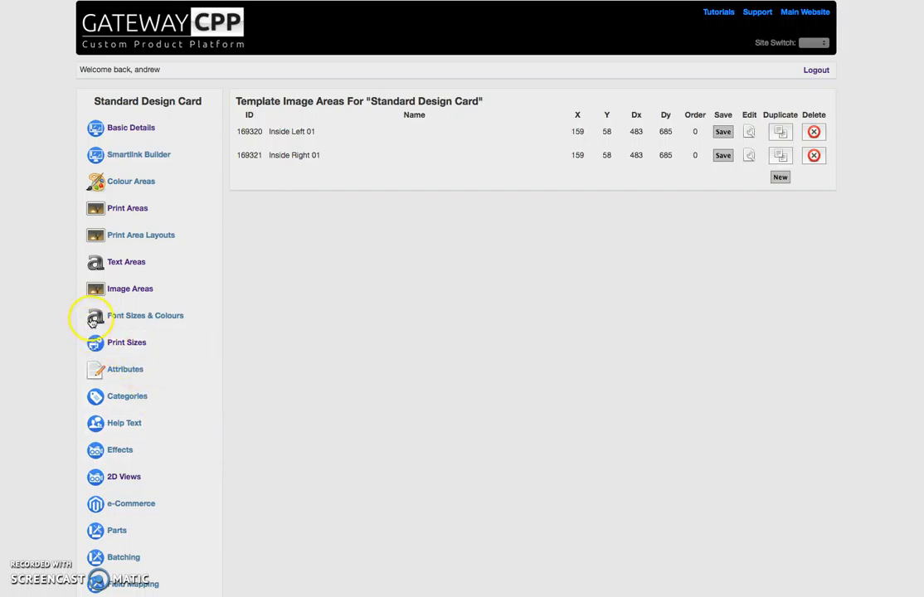
{"action": "left_click", "coordinate": [126, 347]}
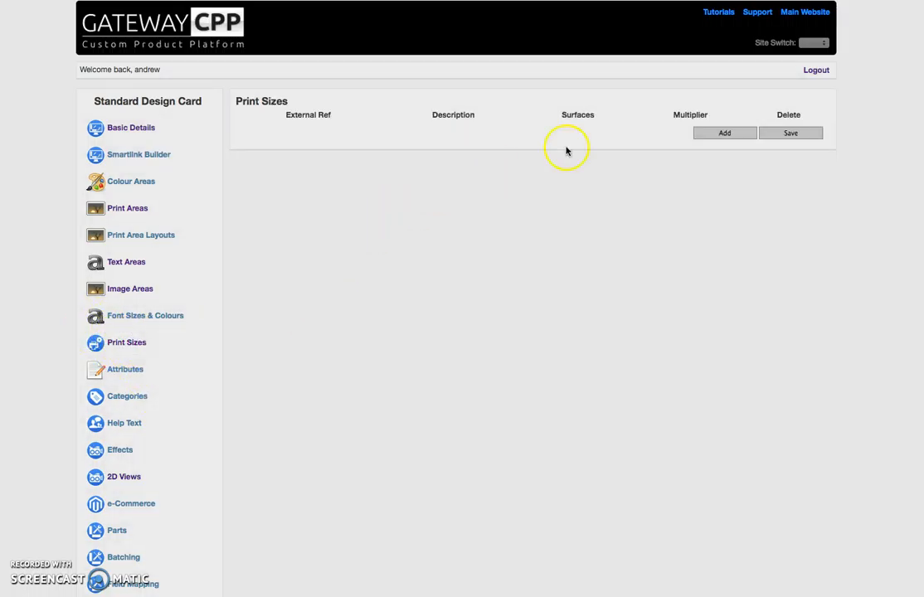
{"action": "left_click", "coordinate": [725, 134]}
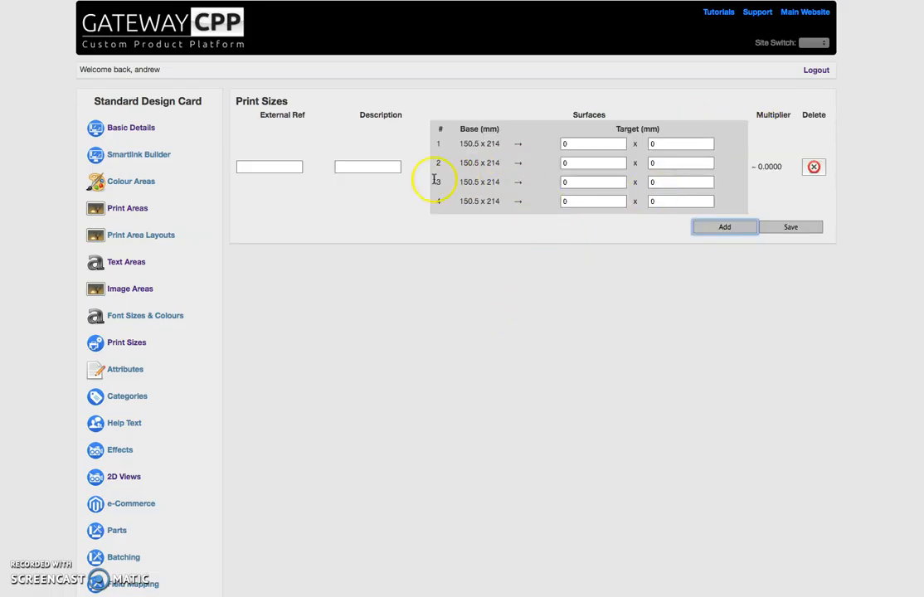
{"action": "left_click", "coordinate": [350, 247]}
Step: Examine the card's e-Commerce data, including sales descriptions, order details, tiered prices, relationships and dynamic pricing
{"action": "left_click", "coordinate": [119, 505]}
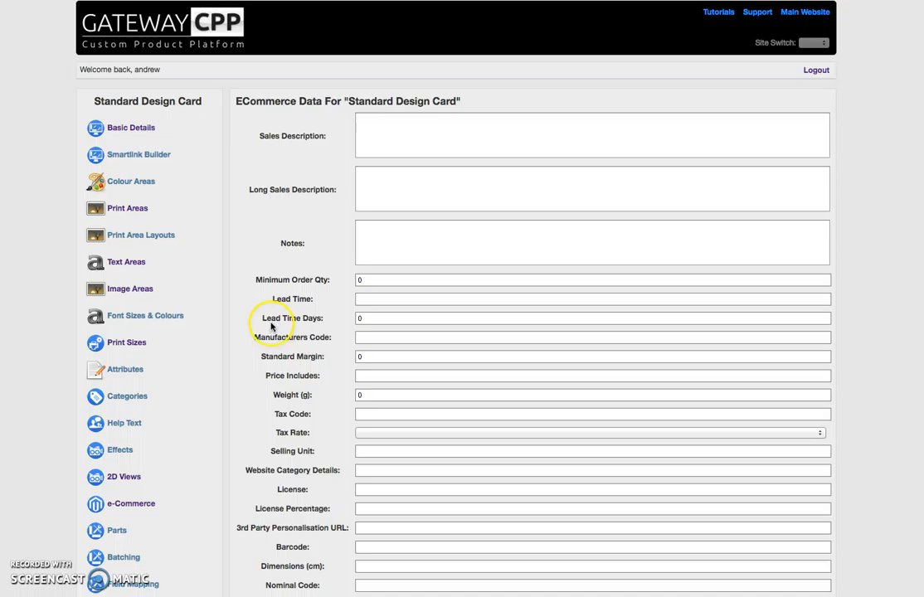
{"action": "scroll", "coordinate": [273, 322], "scroll_direction": "down", "scroll_amount": 2}
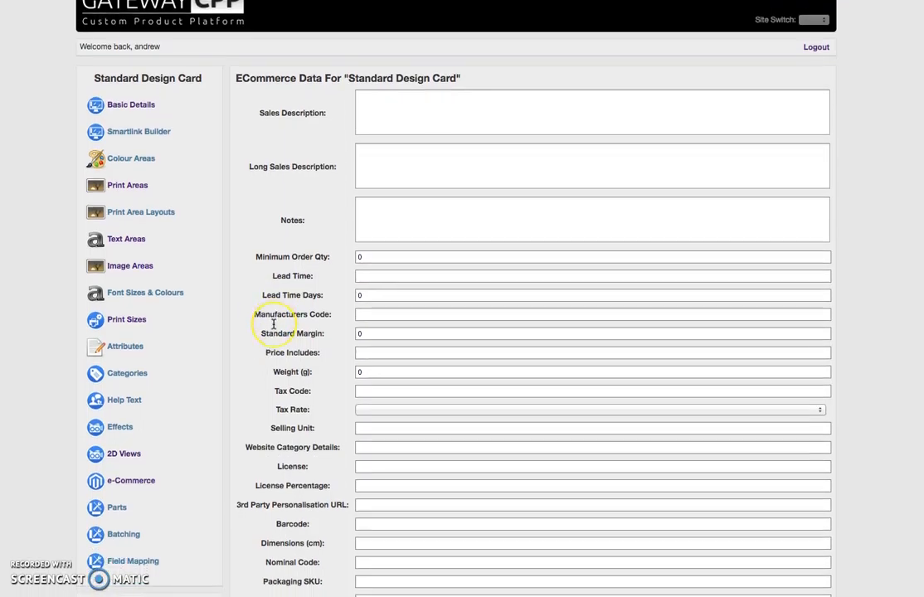
{"action": "scroll", "coordinate": [273, 323], "scroll_direction": "down", "scroll_amount": 3}
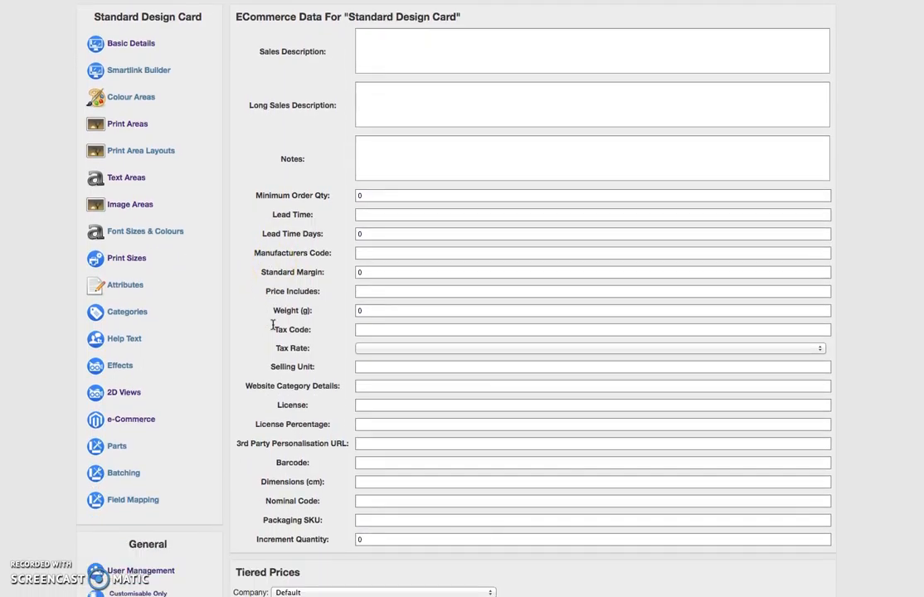
{"action": "scroll", "coordinate": [272, 325], "scroll_direction": "down", "scroll_amount": 4}
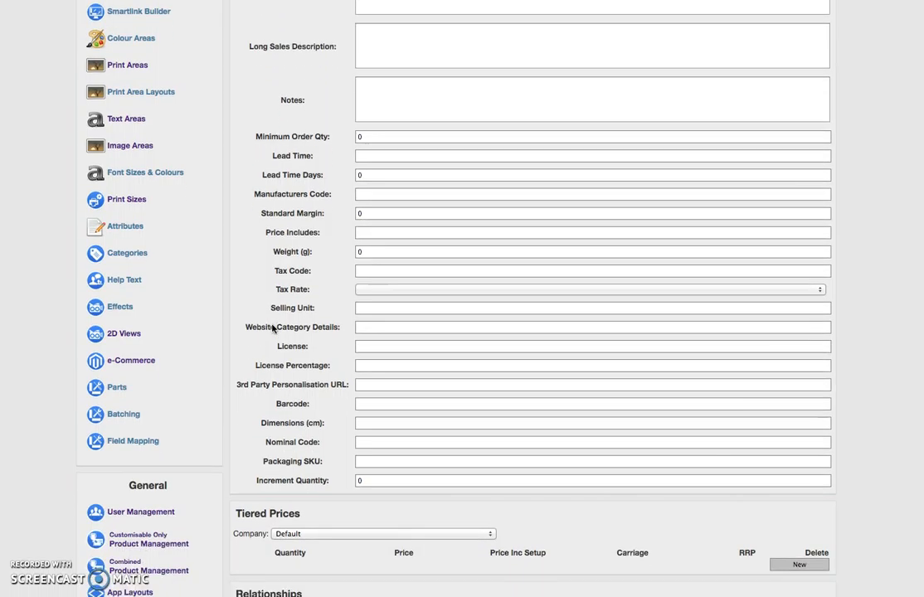
{"action": "scroll", "coordinate": [272, 329], "scroll_direction": "down", "scroll_amount": 5}
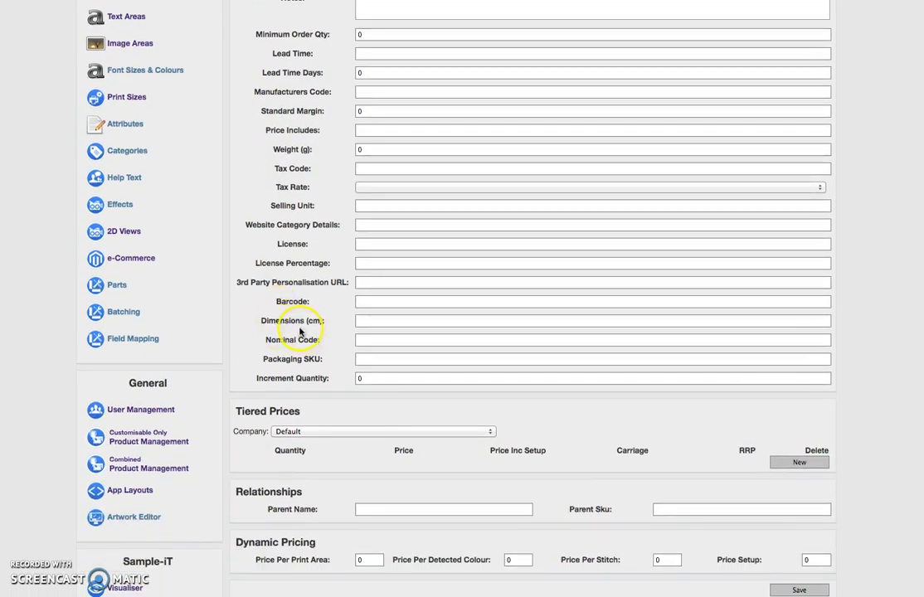
{"action": "scroll", "coordinate": [276, 320], "scroll_direction": "up", "scroll_amount": 12}
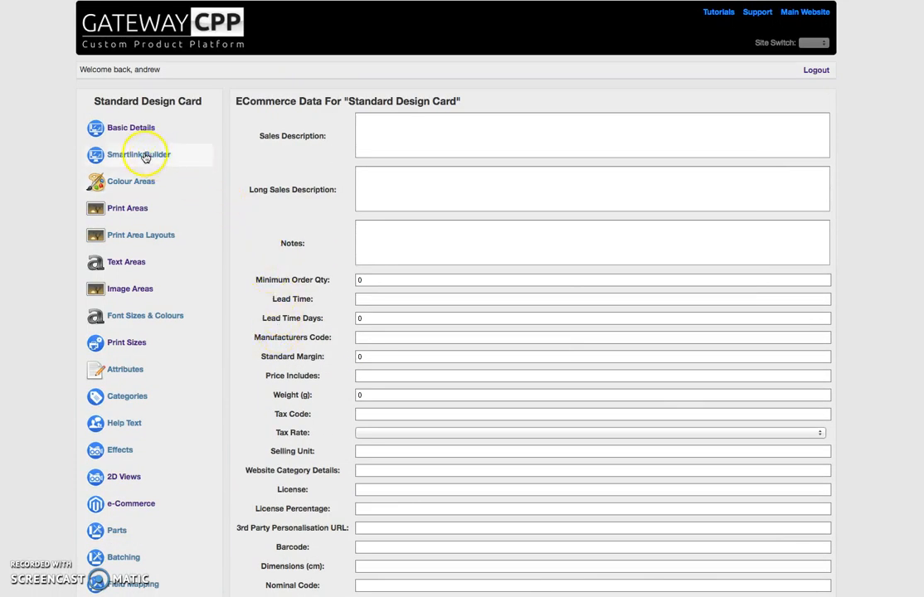
{"action": "left_click", "coordinate": [126, 130]}
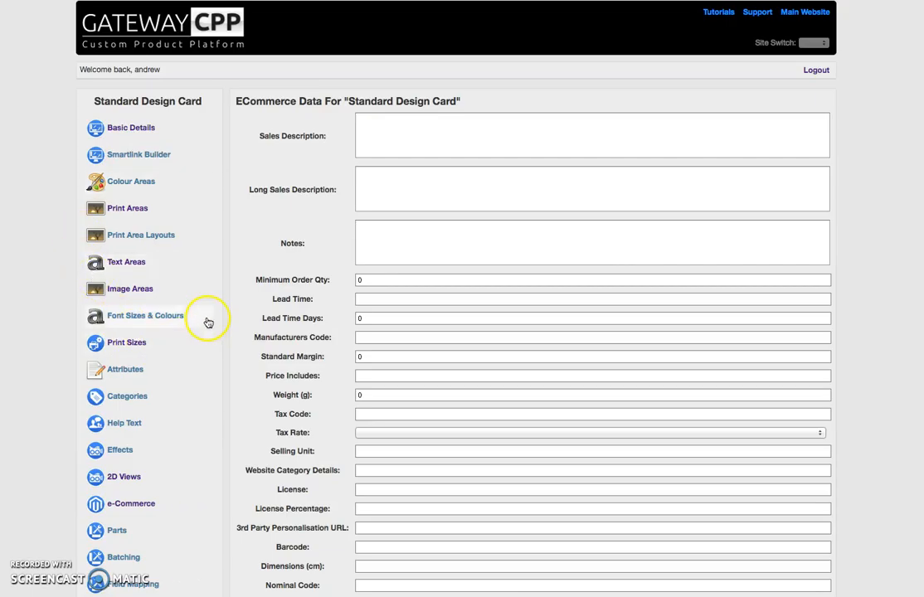